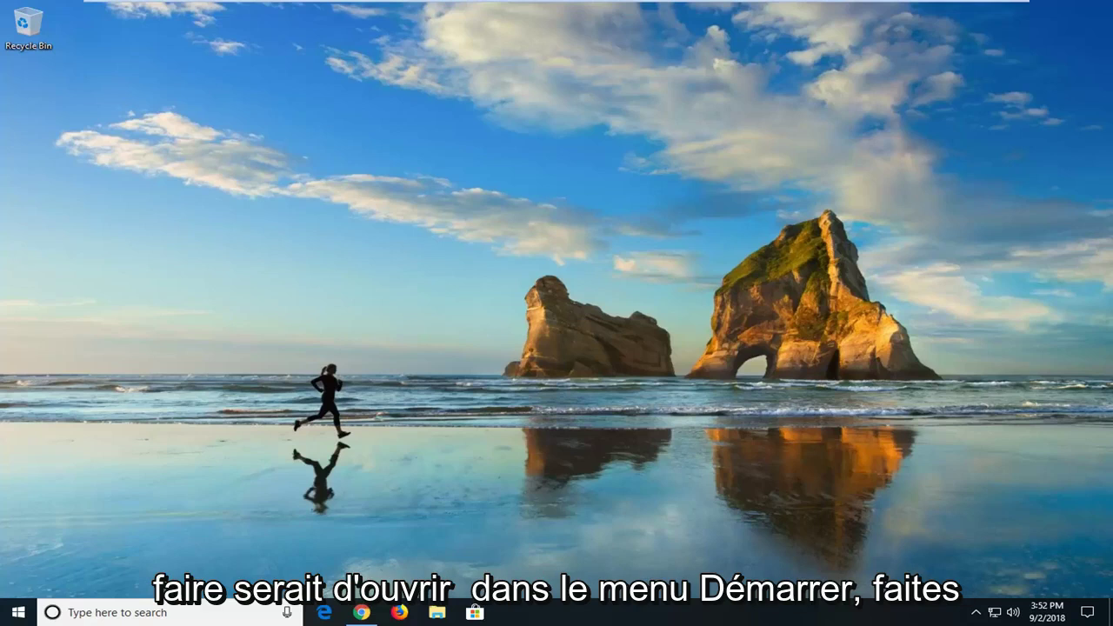
- Open Control Panel and display all of its items as large icons
{"action": "left_click", "coordinate": [10, 619]}
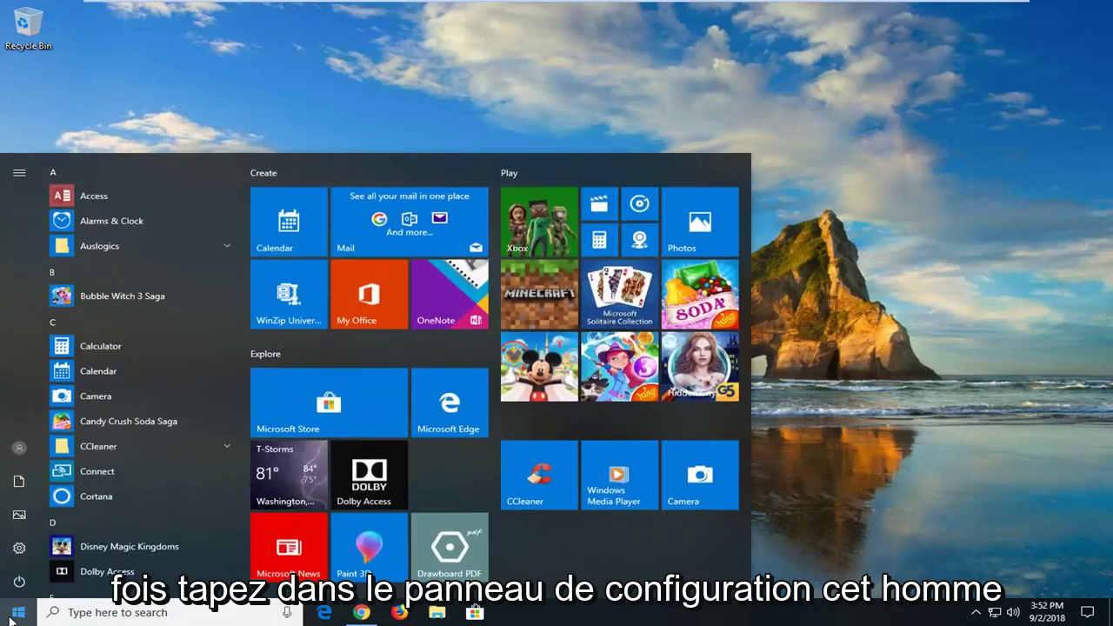
{"action": "type", "text": "control panel"}
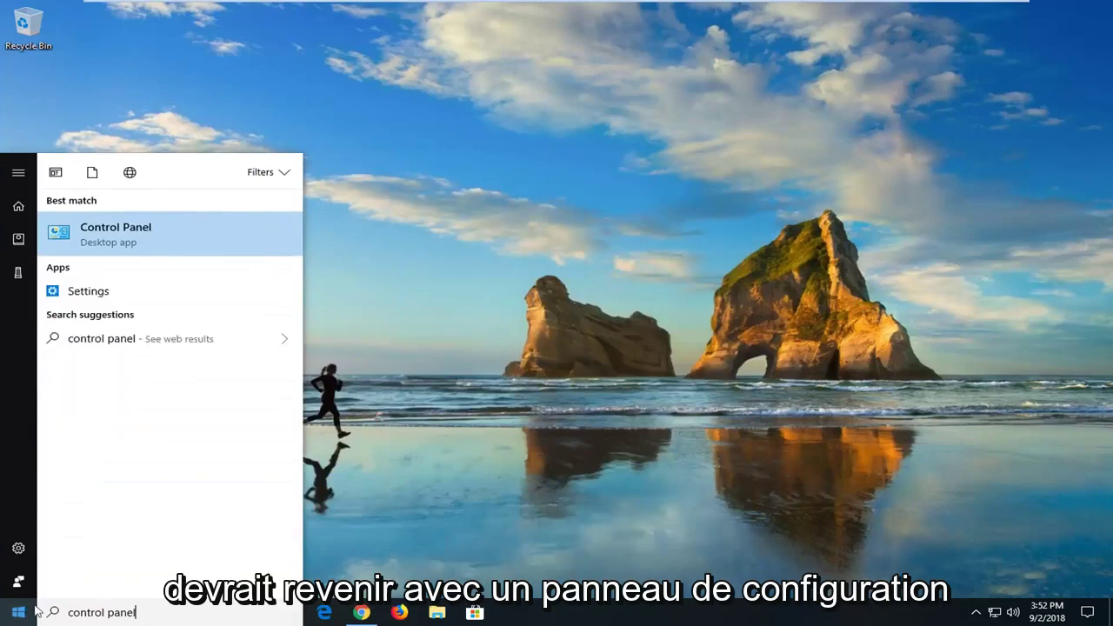
{"action": "left_click", "coordinate": [98, 238]}
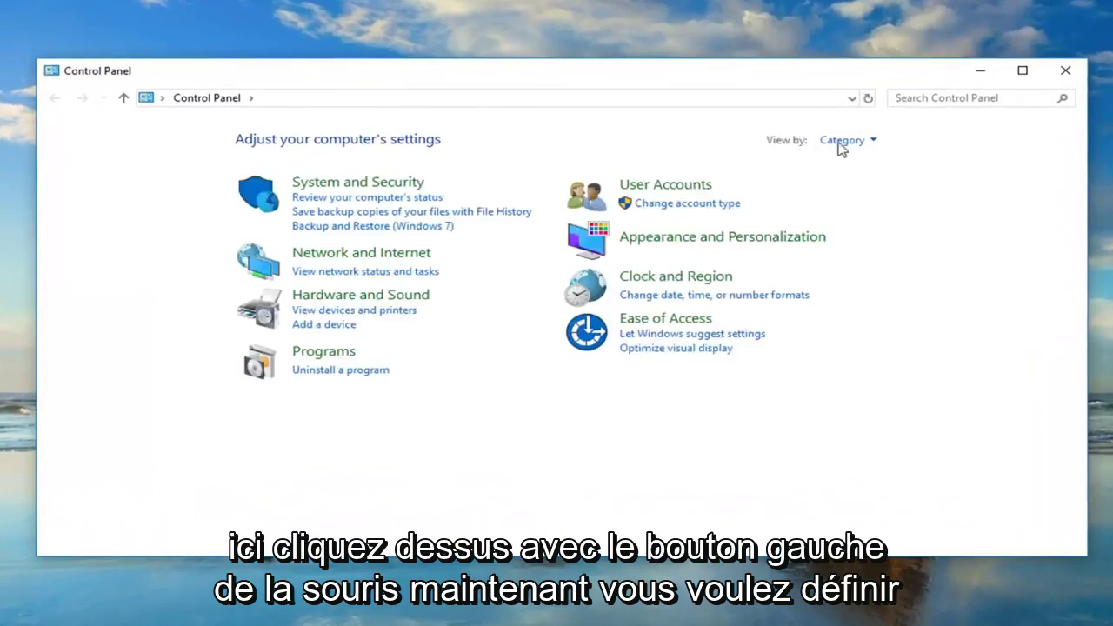
{"action": "left_click", "coordinate": [851, 141]}
{"action": "left_click", "coordinate": [849, 183]}
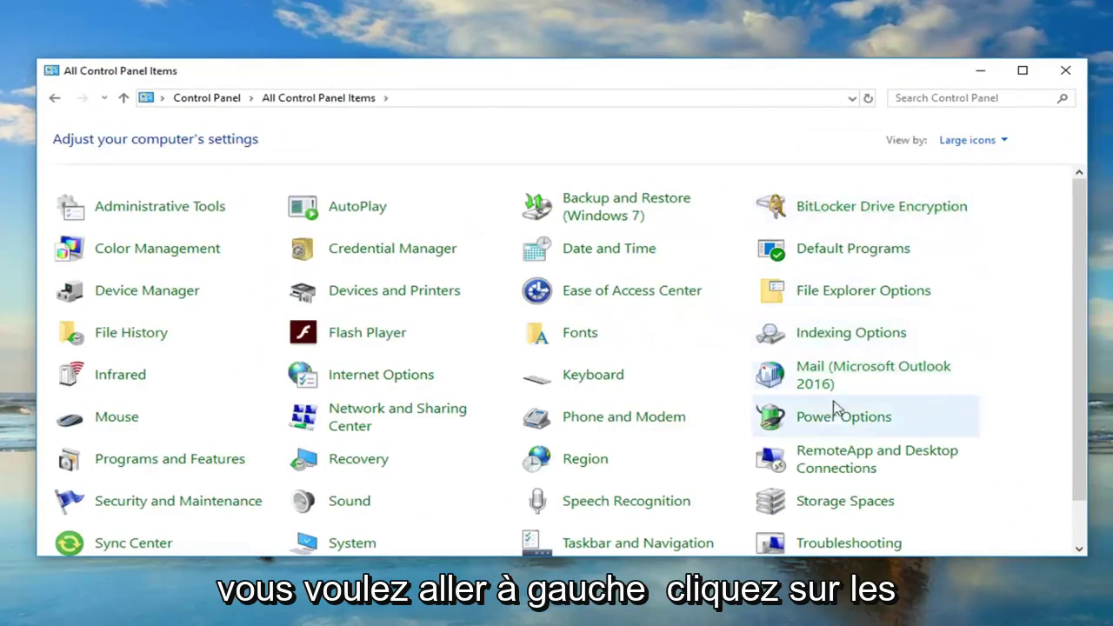
- Open the advanced power settings of the Balanced plan from Power Options
{"action": "left_click", "coordinate": [833, 420]}
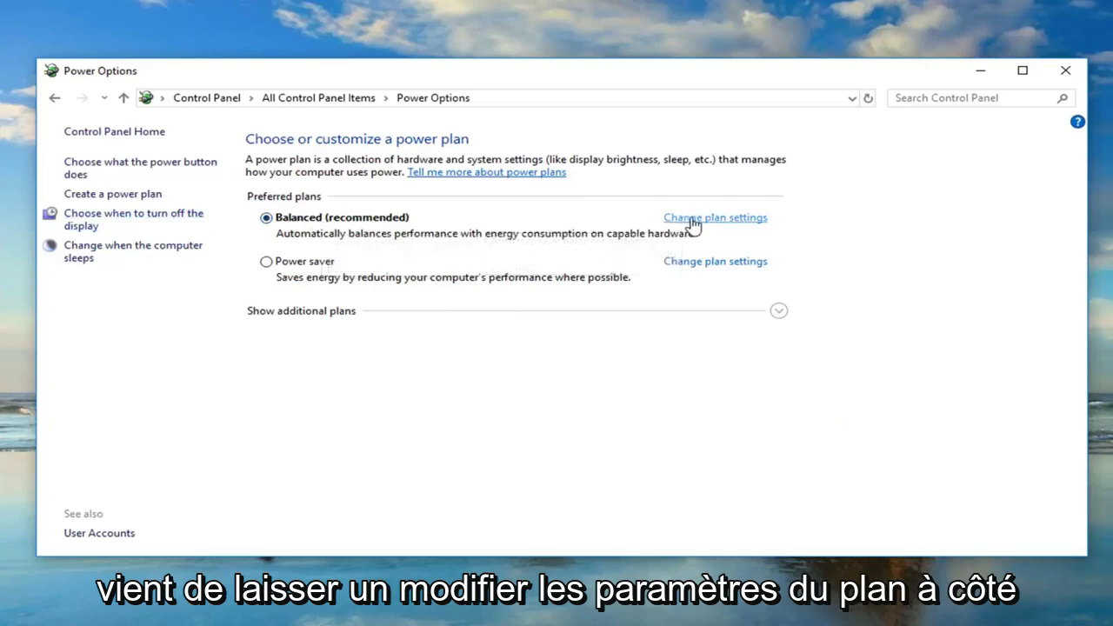
{"action": "left_click", "coordinate": [733, 219]}
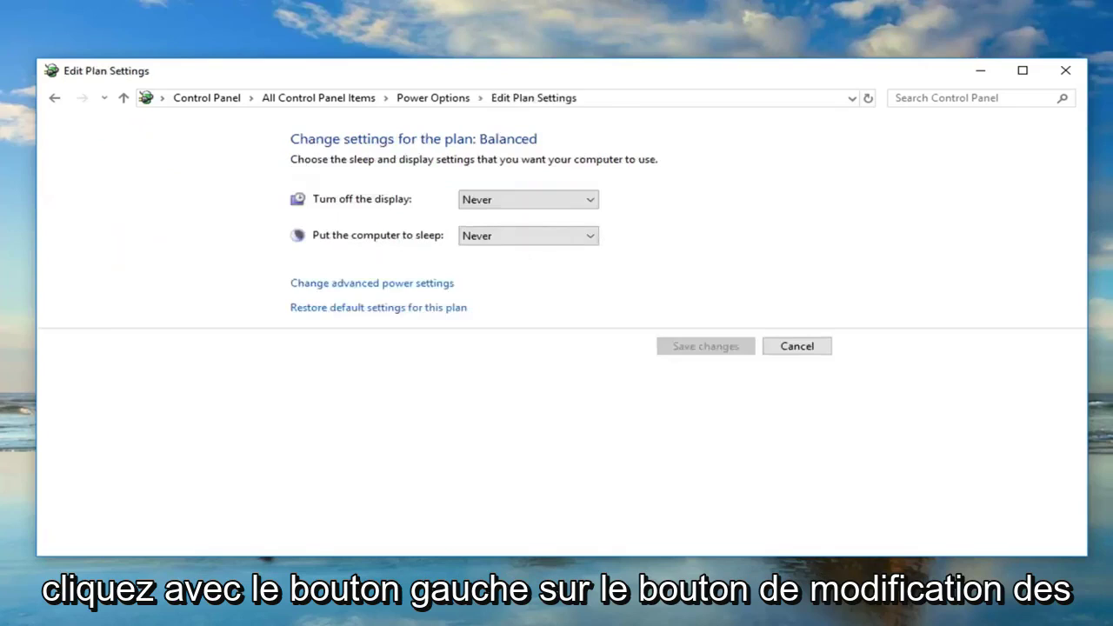
{"action": "left_click", "coordinate": [358, 289]}
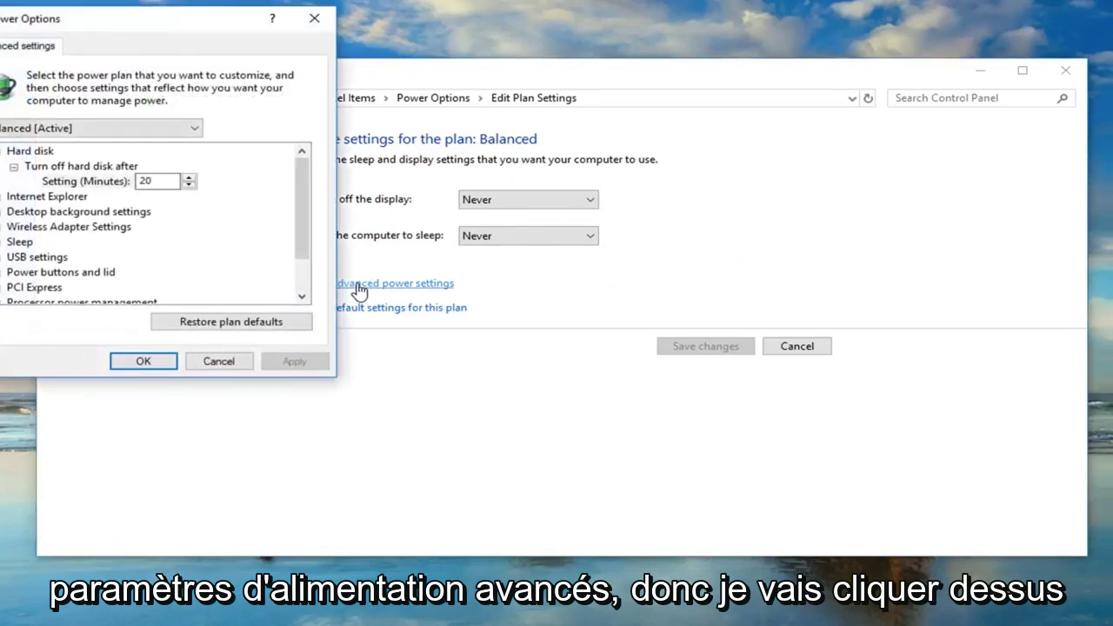
{"action": "left_click_drag", "start_coordinate": [159, 30], "coordinate": [545, 103]}
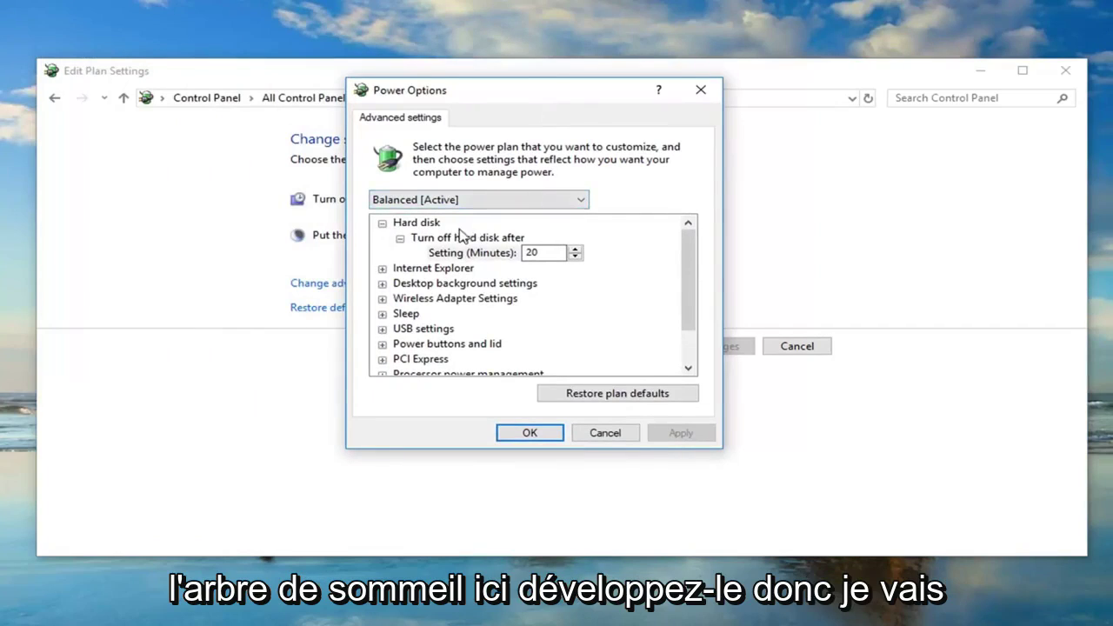
- Set Allow wake timers under Sleep to Disable, apply the change, and close the power plan windows
{"action": "left_click", "coordinate": [407, 315]}
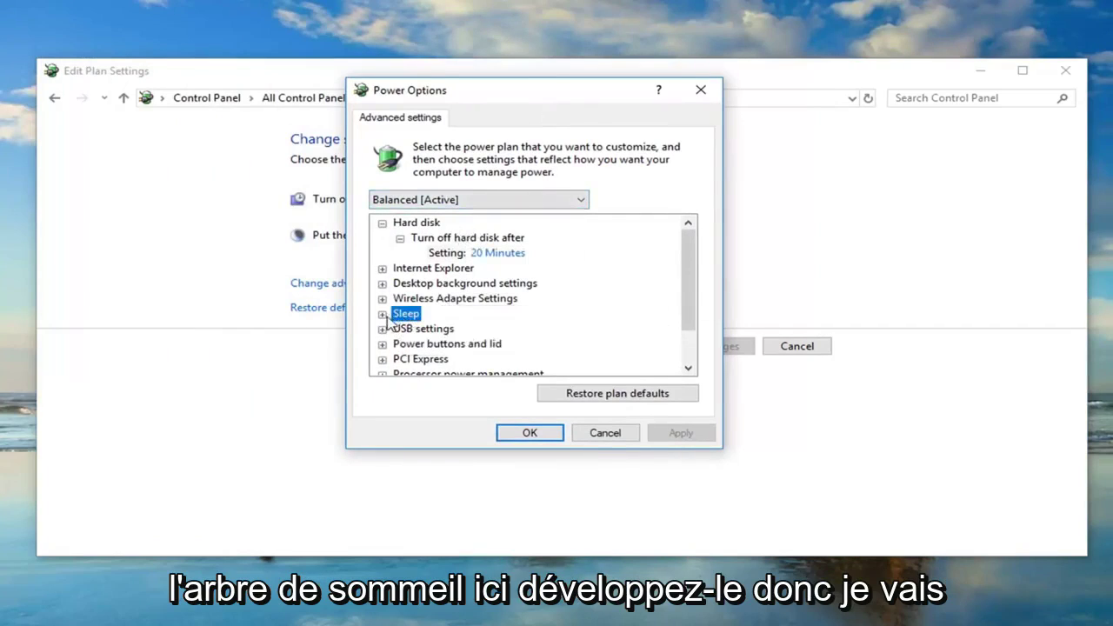
{"action": "left_click", "coordinate": [383, 314]}
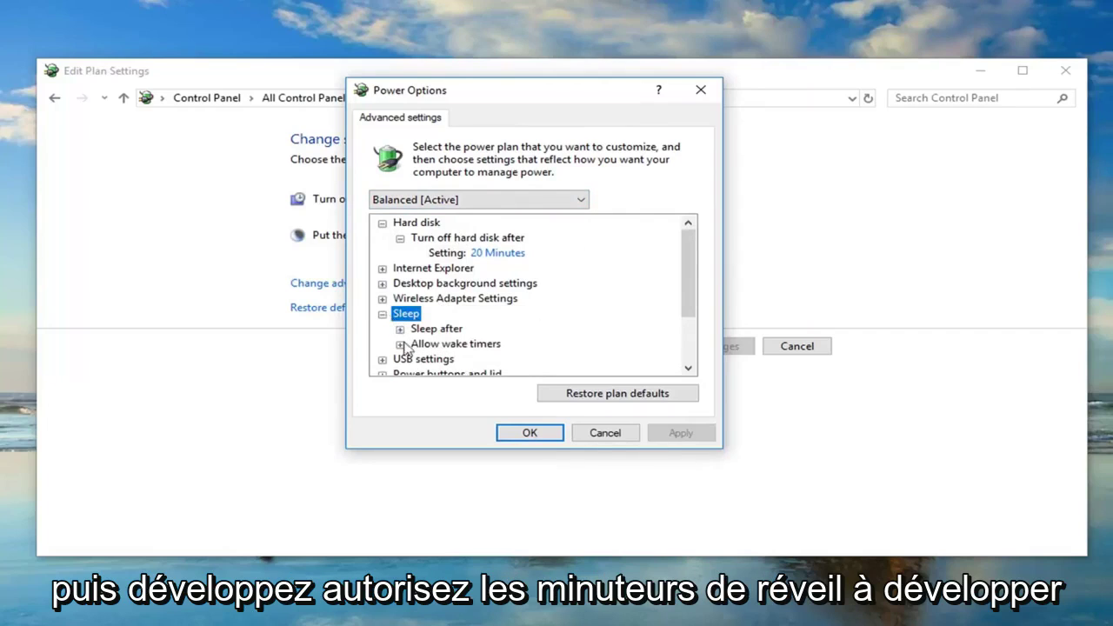
{"action": "left_click", "coordinate": [498, 348]}
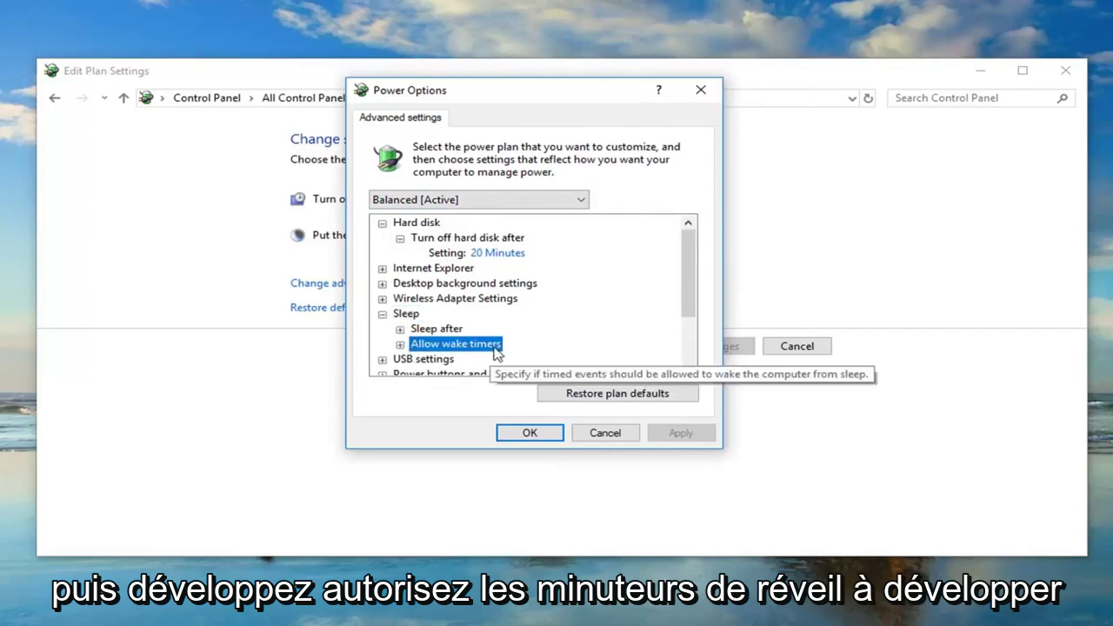
{"action": "left_click", "coordinate": [400, 345]}
{"action": "scroll", "coordinate": [448, 348], "scroll_direction": "down", "scroll_amount": 1}
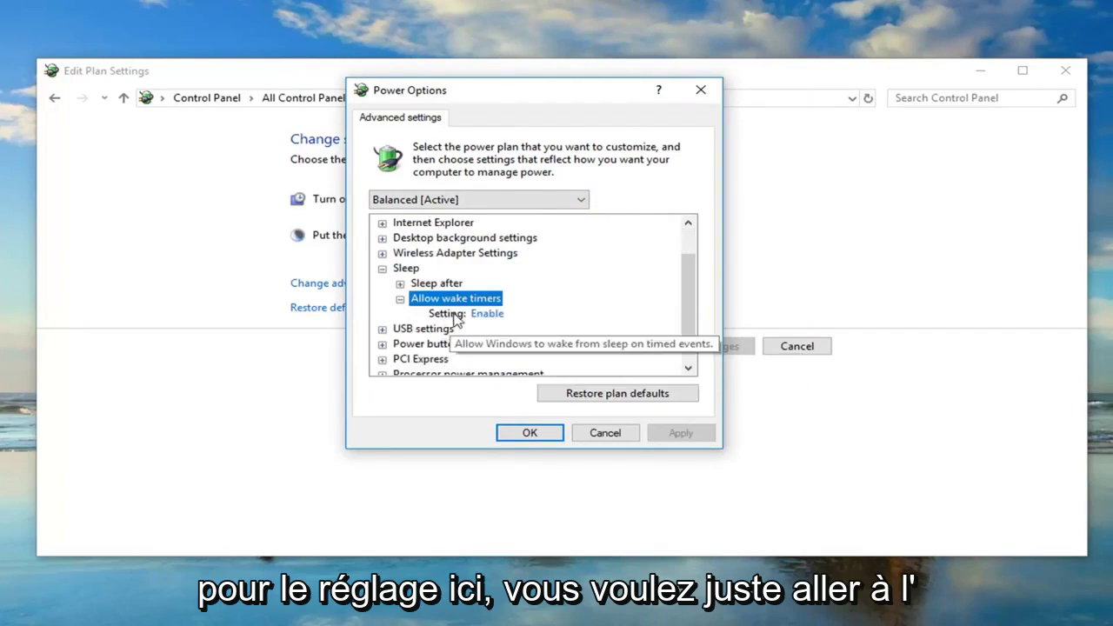
{"action": "left_click", "coordinate": [453, 316]}
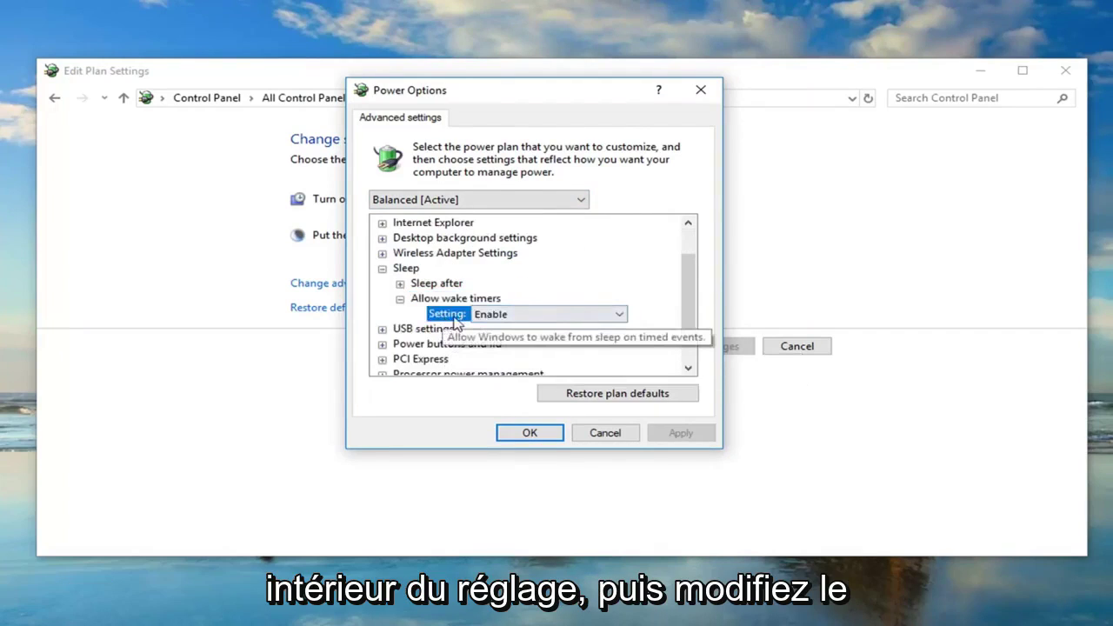
{"action": "left_click", "coordinate": [604, 321]}
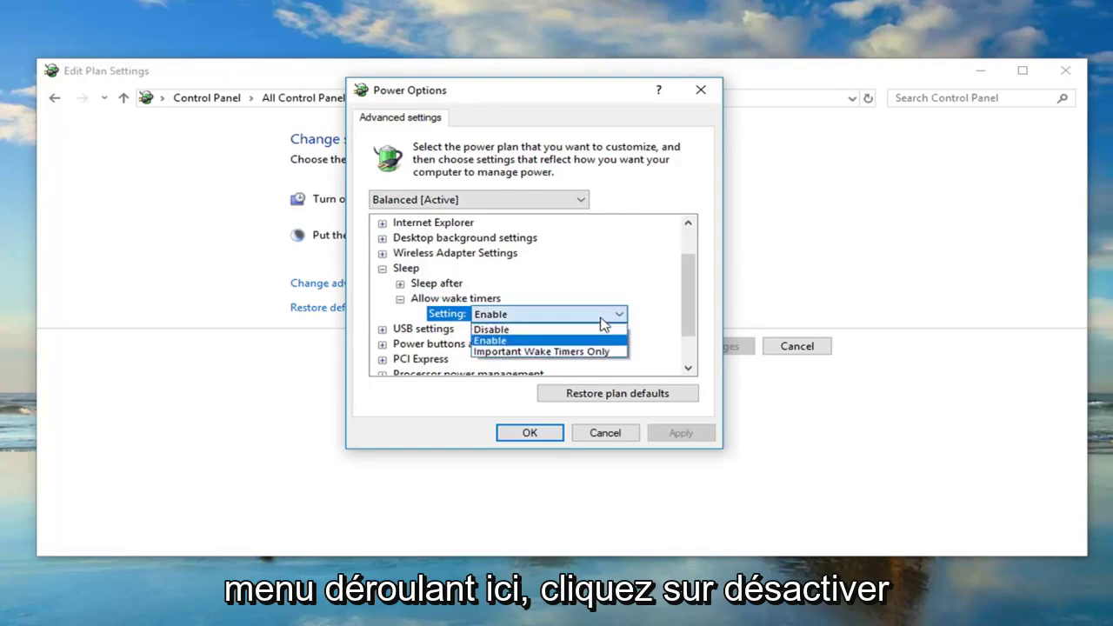
{"action": "left_click", "coordinate": [490, 329]}
{"action": "left_click", "coordinate": [695, 434]}
{"action": "left_click", "coordinate": [542, 435]}
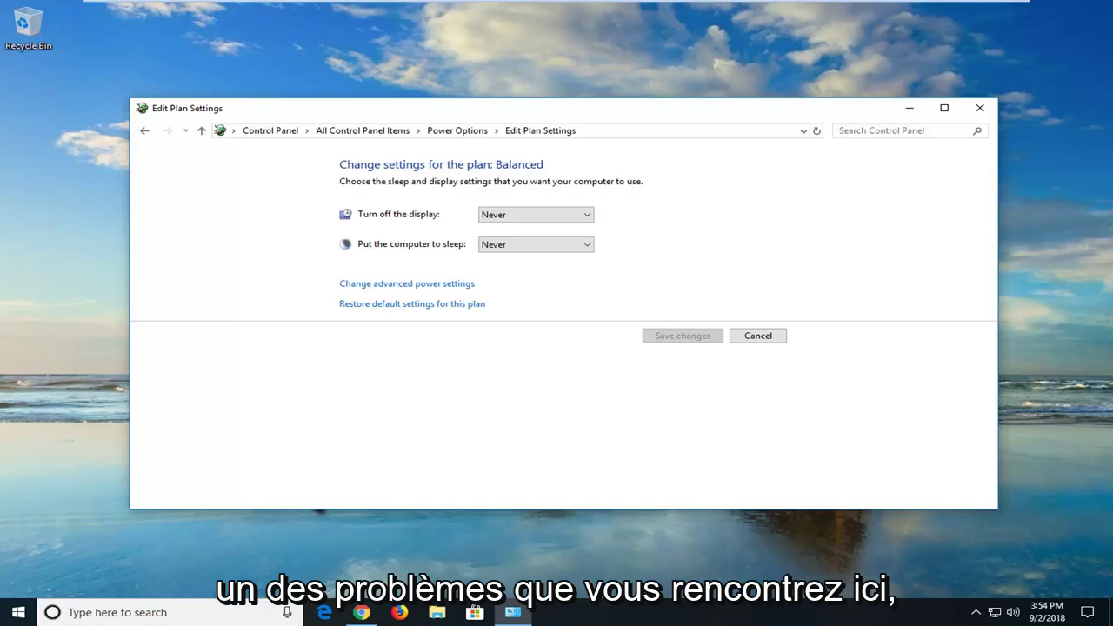
{"action": "left_click", "coordinate": [977, 109]}
- Search Windows for "system" and open the System page with the computer's basic information
{"action": "left_click", "coordinate": [6, 613]}
{"action": "type", "text": "system"}
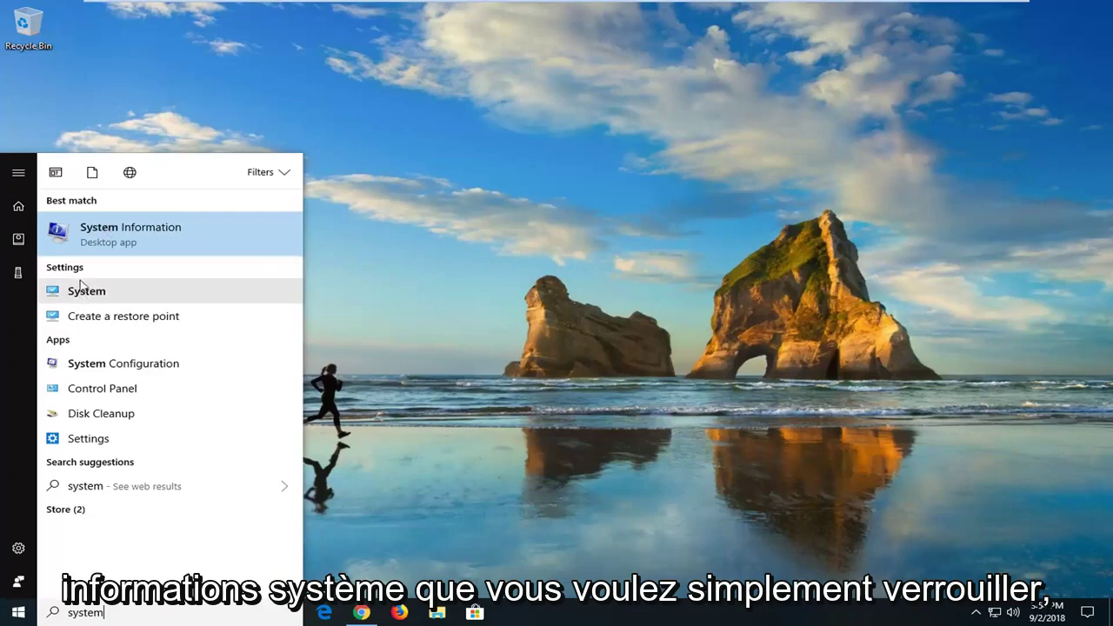
{"action": "left_click", "coordinate": [92, 294]}
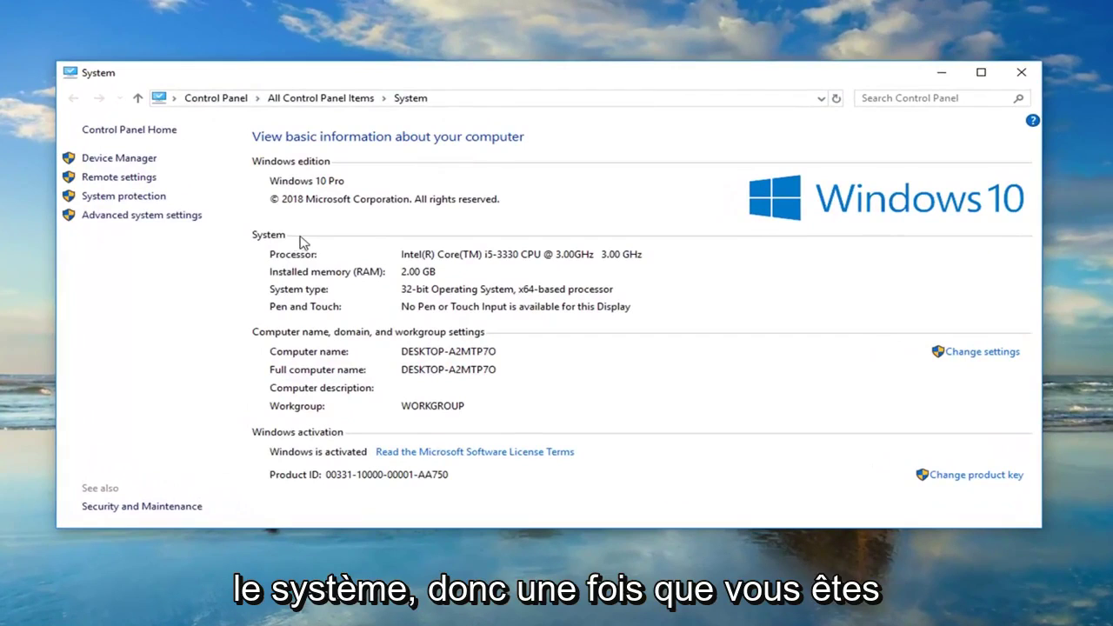
- Turn off Automatically restart for system failures in the advanced Startup and Recovery settings and confirm
{"action": "left_click", "coordinate": [160, 224]}
{"action": "left_click_drag", "start_coordinate": [183, 52], "coordinate": [509, 104]}
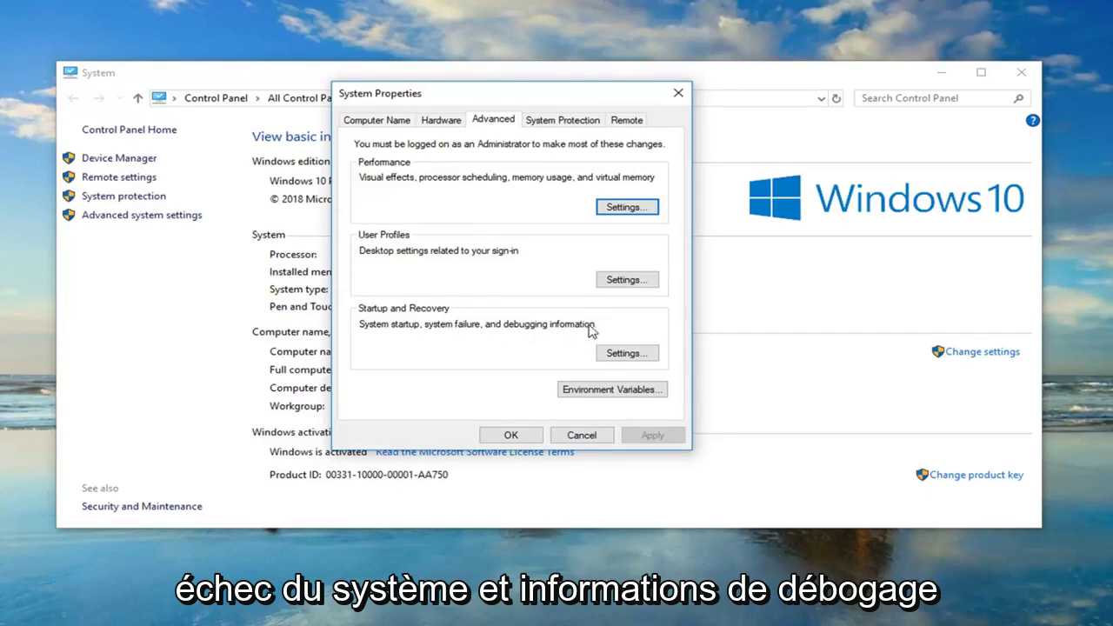
{"action": "left_click", "coordinate": [622, 354]}
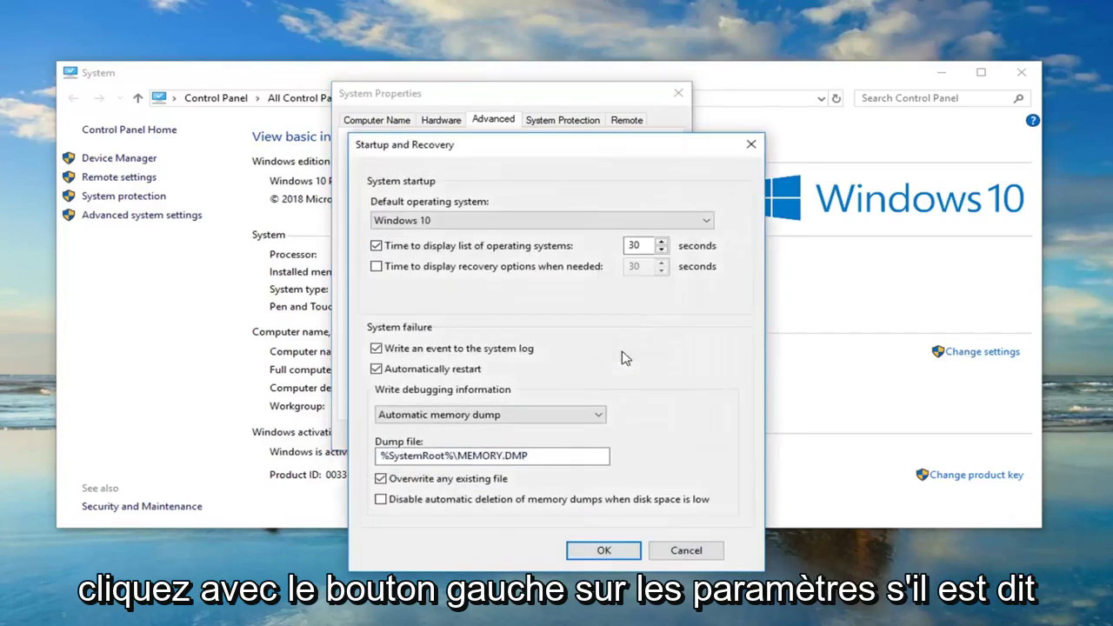
{"action": "left_click", "coordinate": [379, 370]}
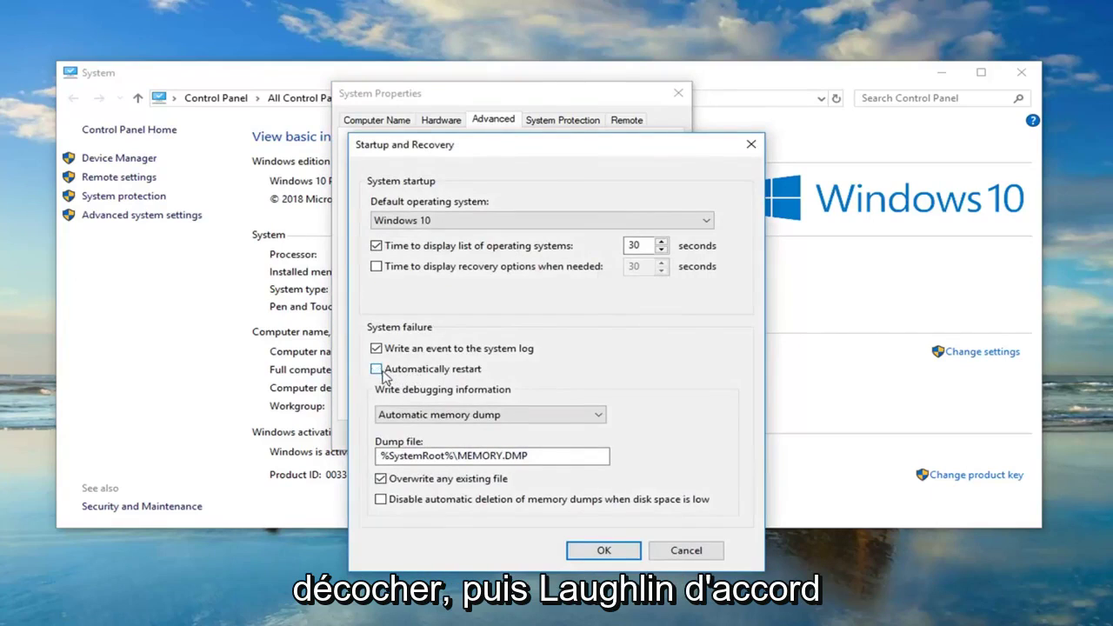
{"action": "left_click", "coordinate": [600, 553]}
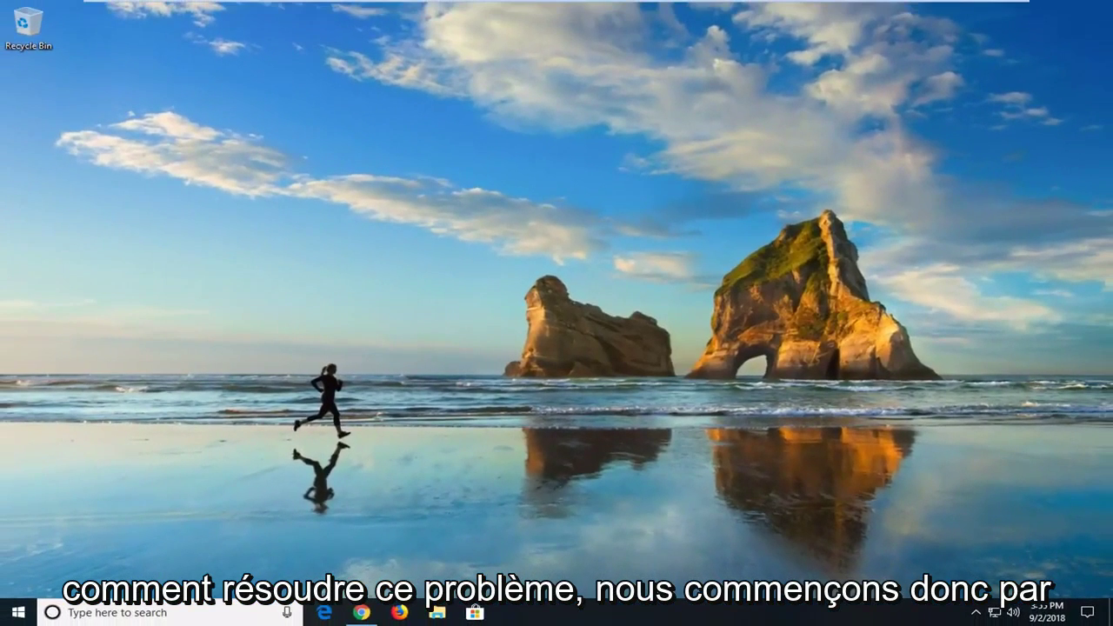
- Search Windows for "device manager", open Device Manager, and move its window towards the middle of the desktop
{"action": "left_click", "coordinate": [10, 610]}
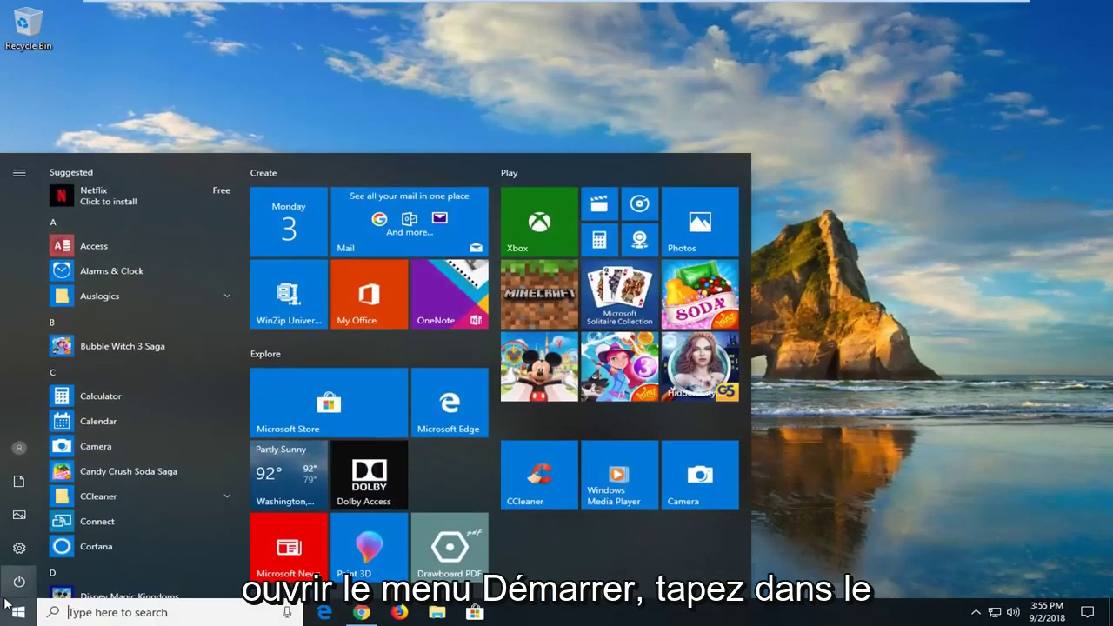
{"action": "type", "text": "device manager"}
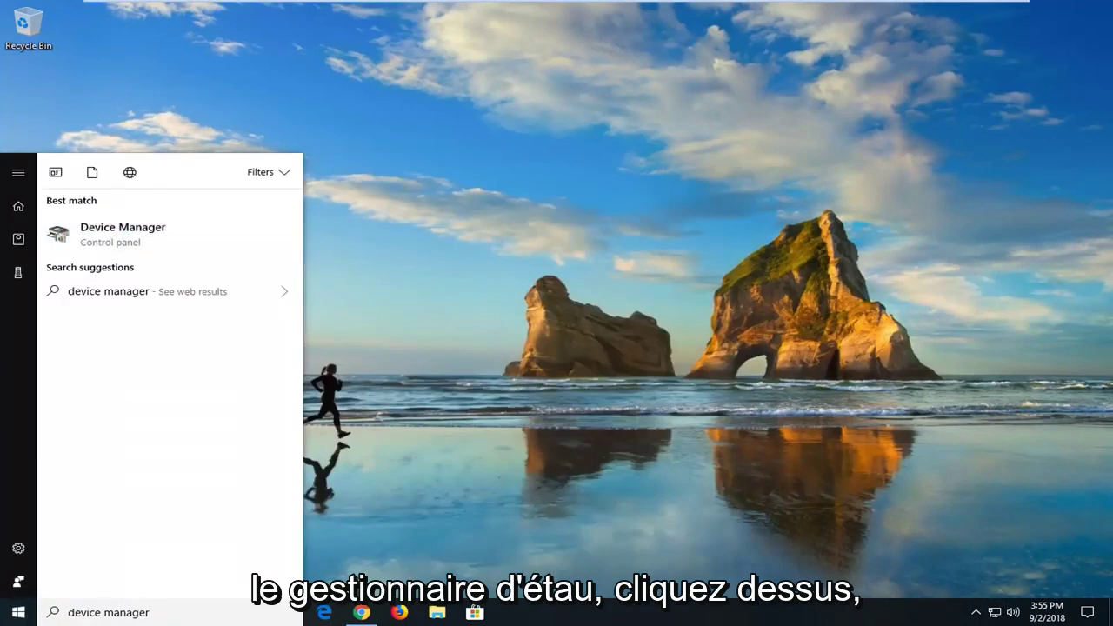
{"action": "left_click", "coordinate": [363, 154]}
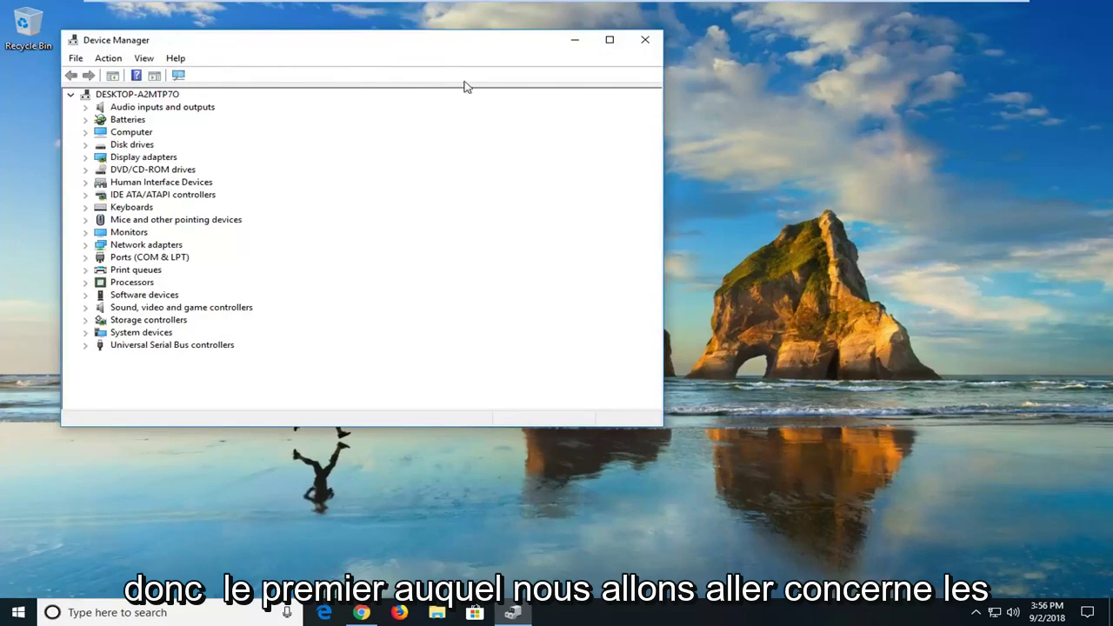
{"action": "left_click_drag", "start_coordinate": [393, 49], "coordinate": [604, 94]}
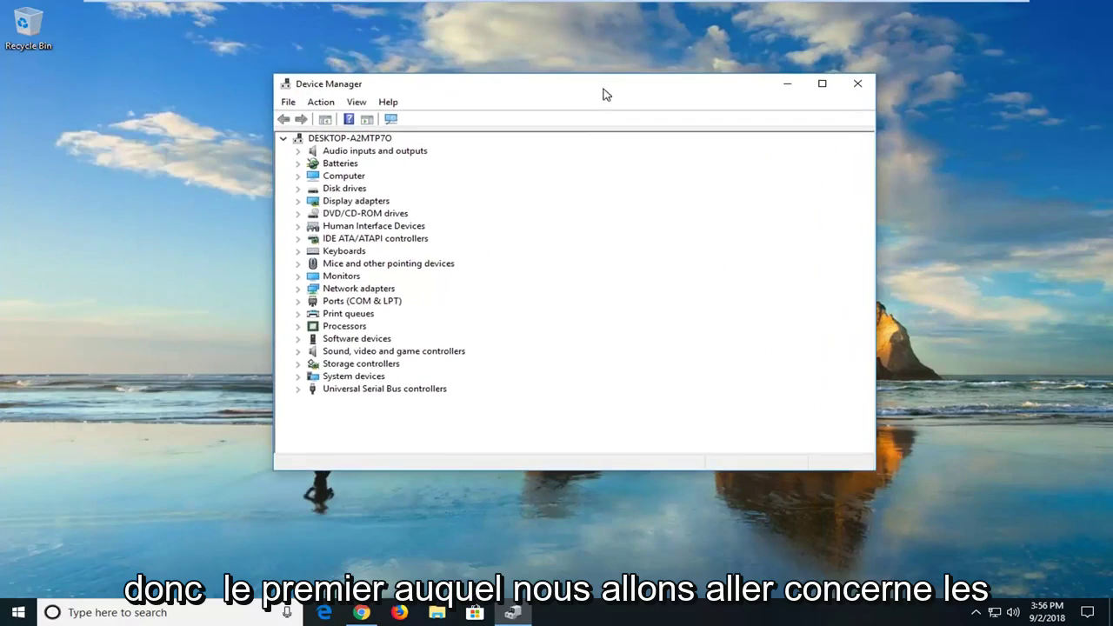
- Check the properties of the VMware Pointing Device under Mice and other pointing devices for power management options
{"action": "left_click", "coordinate": [394, 268]}
{"action": "left_click", "coordinate": [298, 265]}
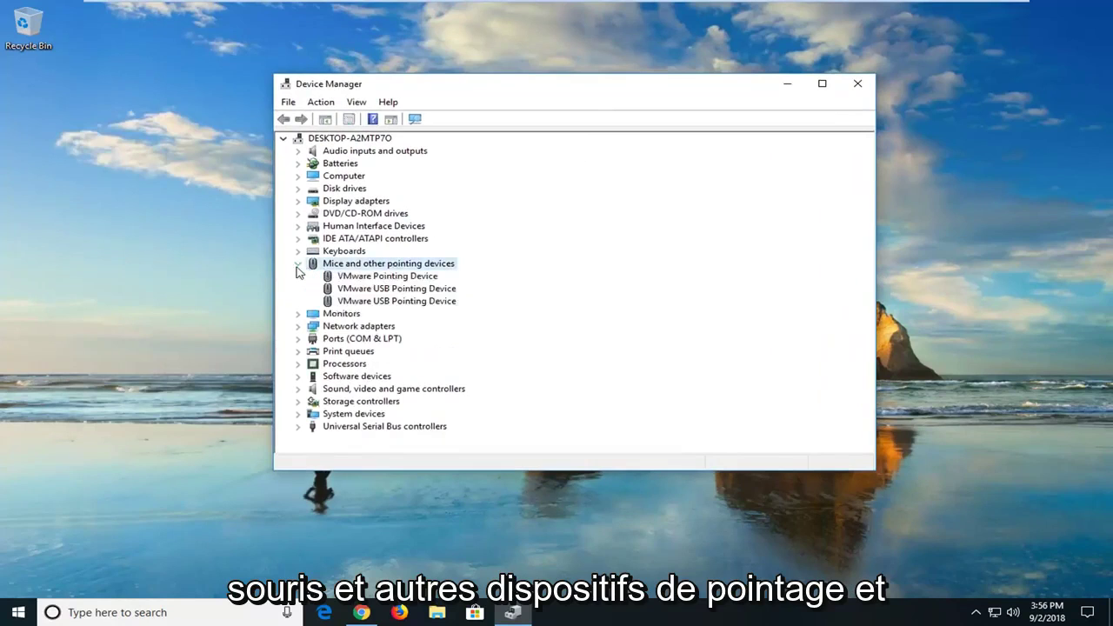
{"action": "left_click", "coordinate": [400, 276]}
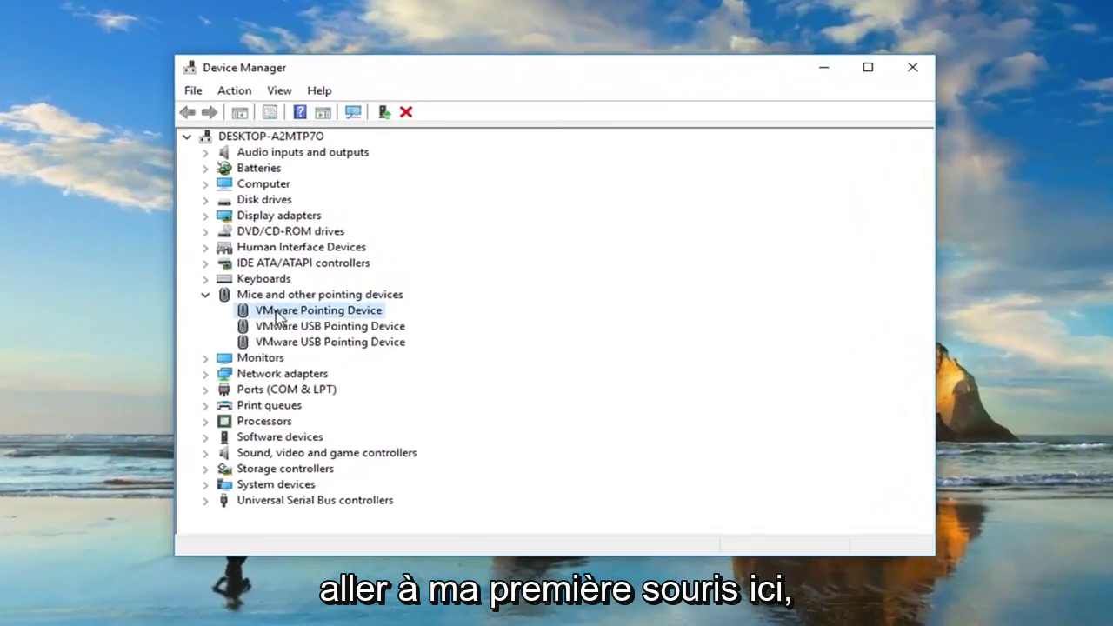
{"action": "right_click", "coordinate": [278, 316]}
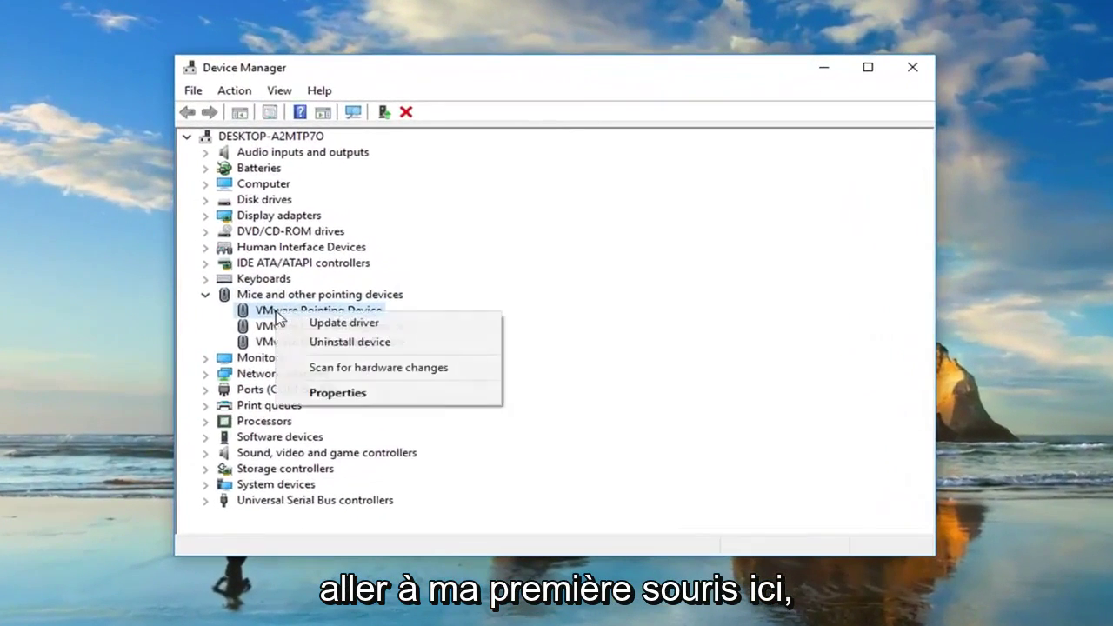
{"action": "left_click", "coordinate": [334, 394]}
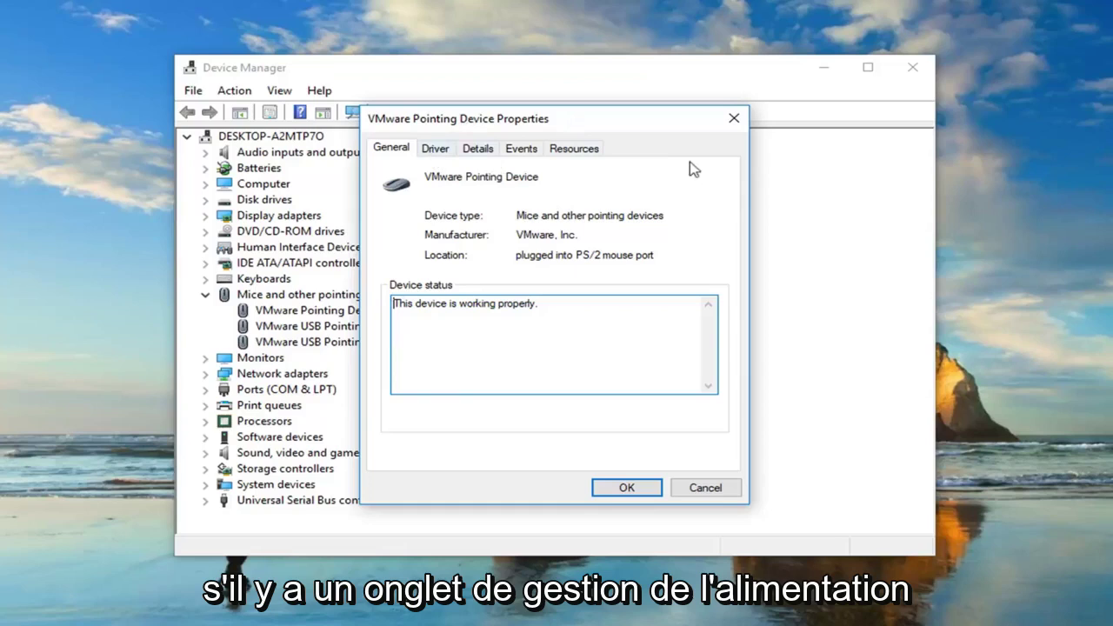
{"action": "left_click", "coordinate": [575, 149]}
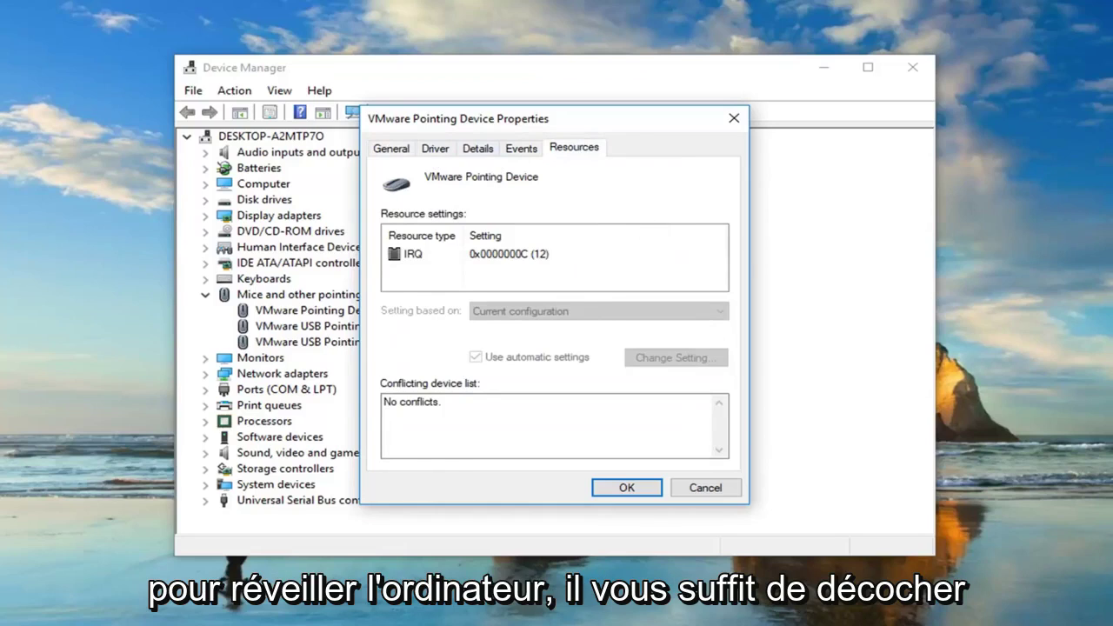
{"action": "left_click", "coordinate": [733, 117]}
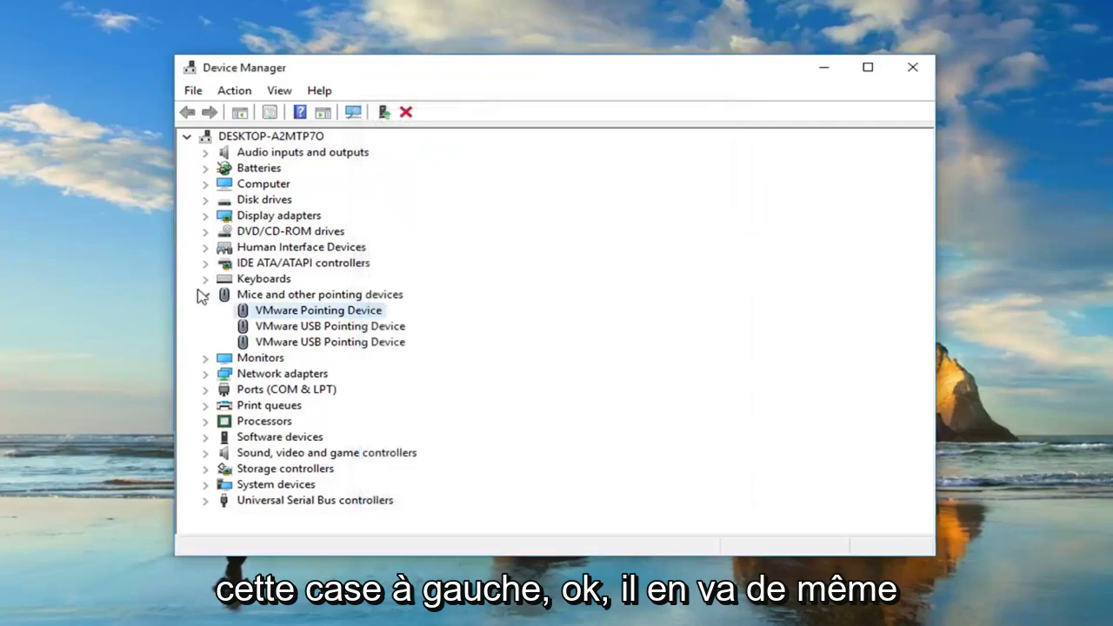
- Expand the Keyboards category and open the properties of the Standard PS/2 Keyboard
{"action": "left_click", "coordinate": [205, 279]}
{"action": "double_click", "coordinate": [280, 296]}
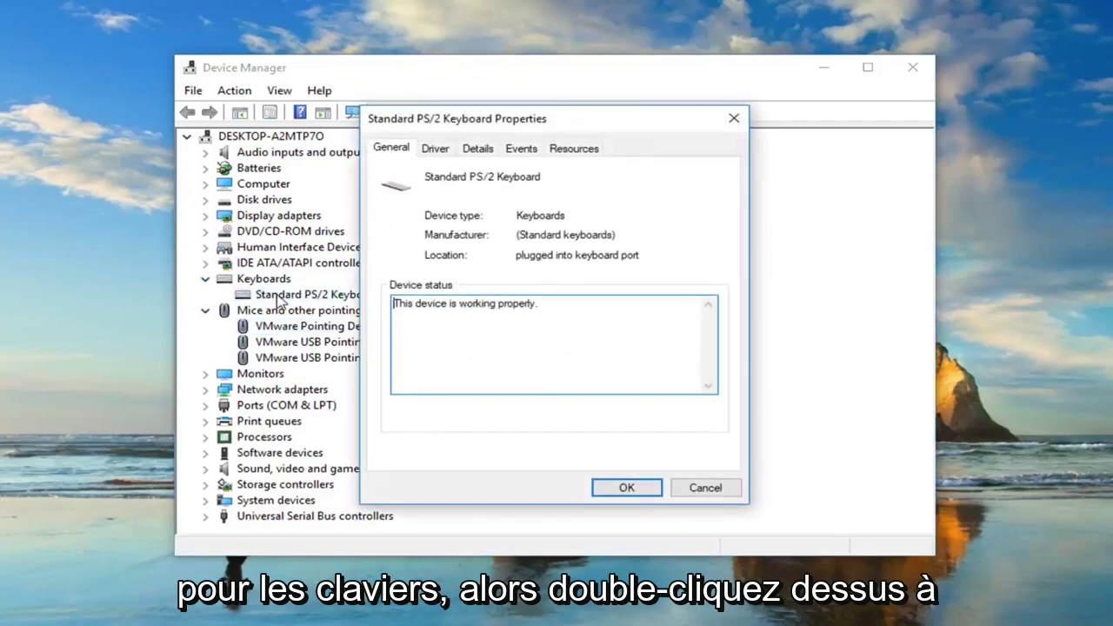